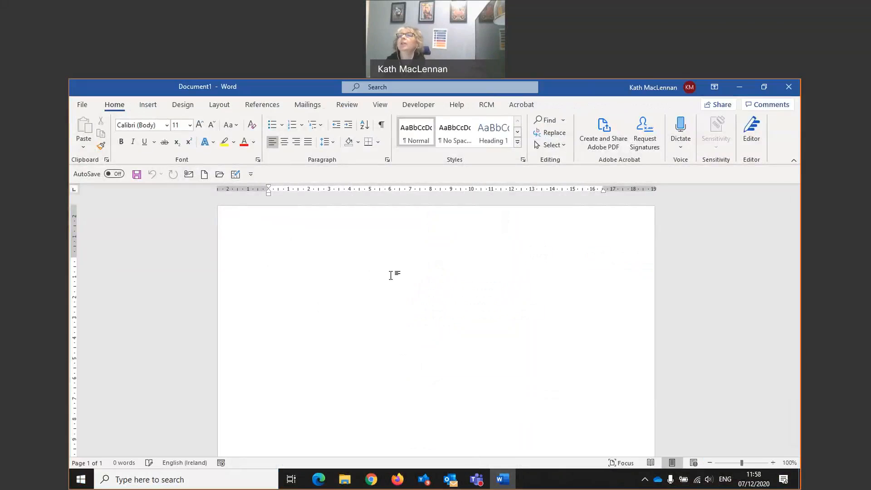
- Start creating an envelope and enter the recipient's title and name on the first line of the delivery address
left_click(148, 106)
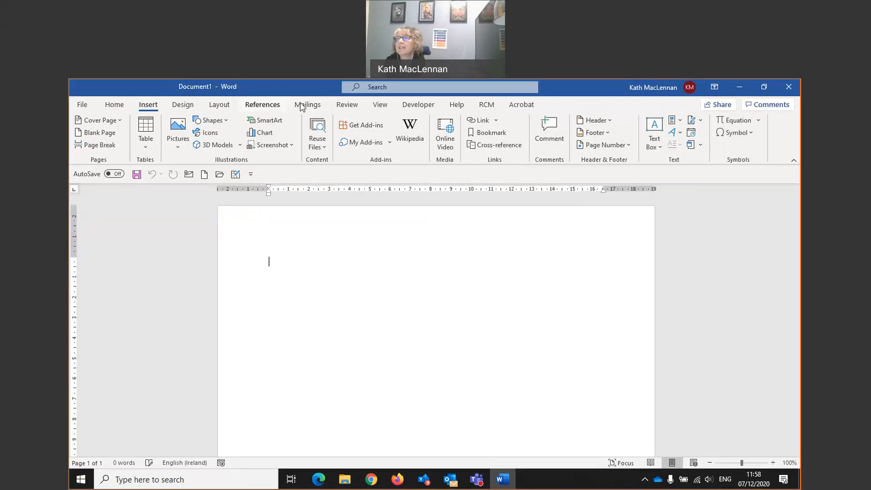
left_click(117, 105)
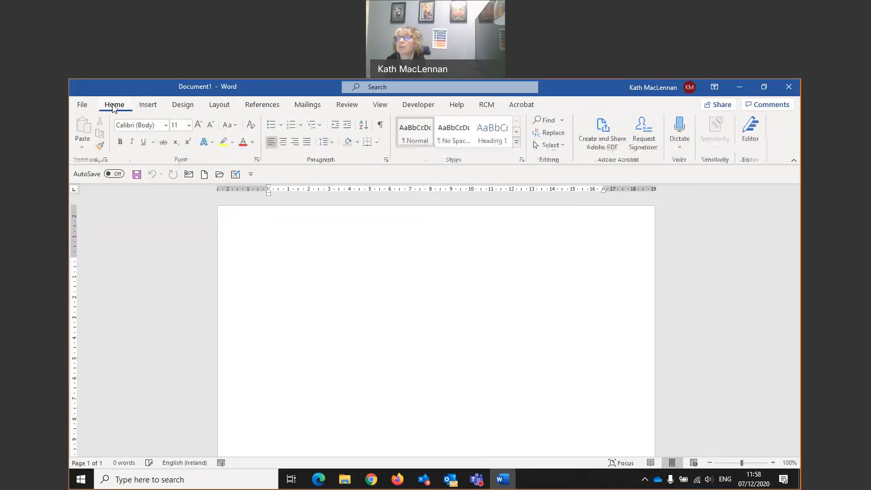
left_click(312, 106)
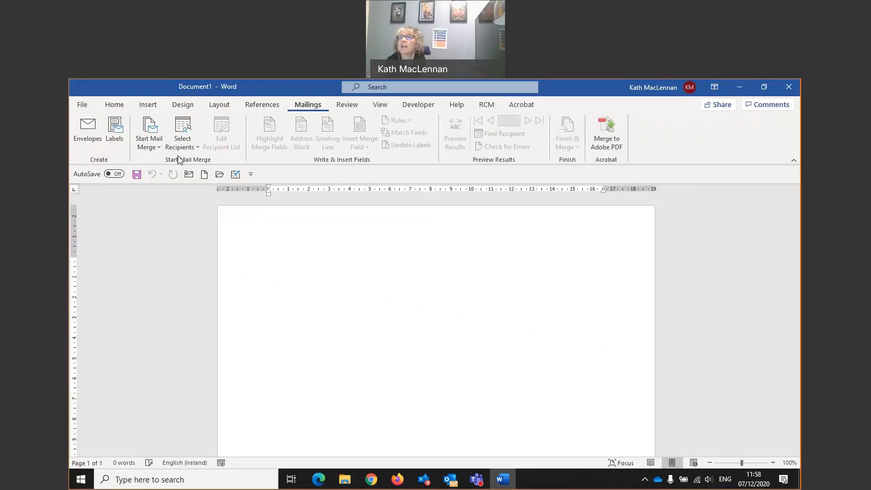
left_click(89, 133)
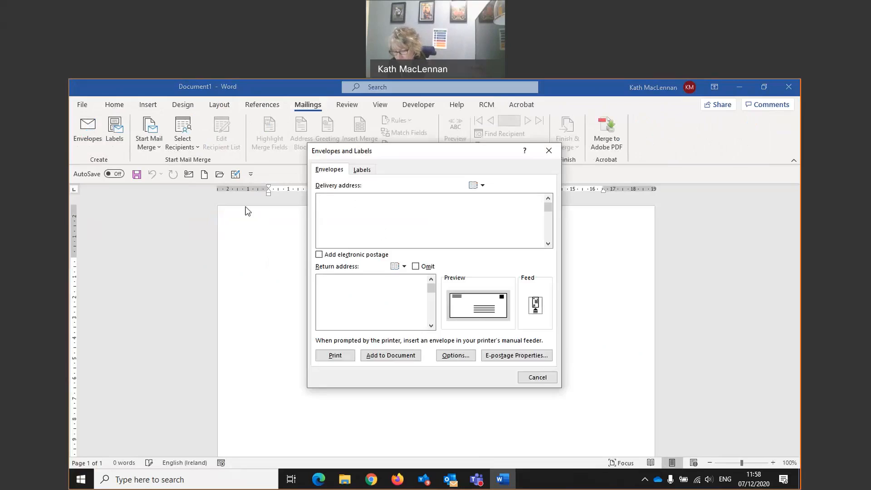
type("Mrs K m")
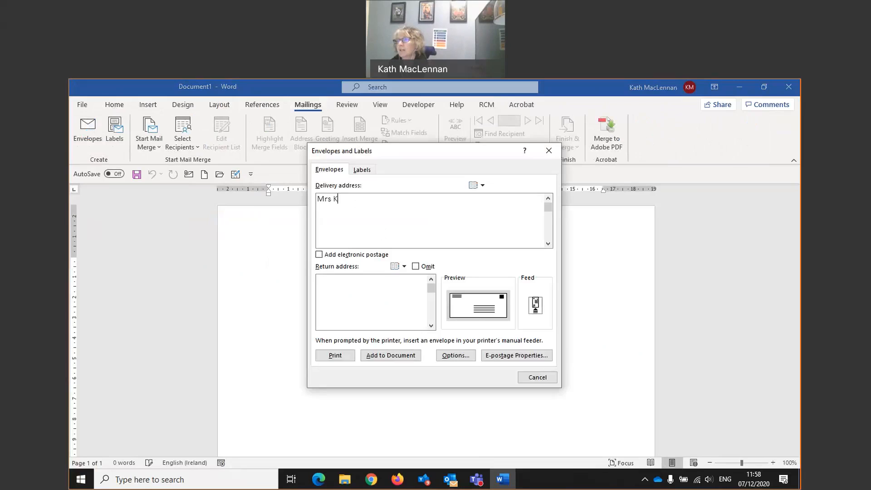
key("BackSpace")
key("BackSpace")
type("MacLennan")
key("Return")
- Complete the delivery address with the street, town and postcode on separate lines
type("123 High Stere")
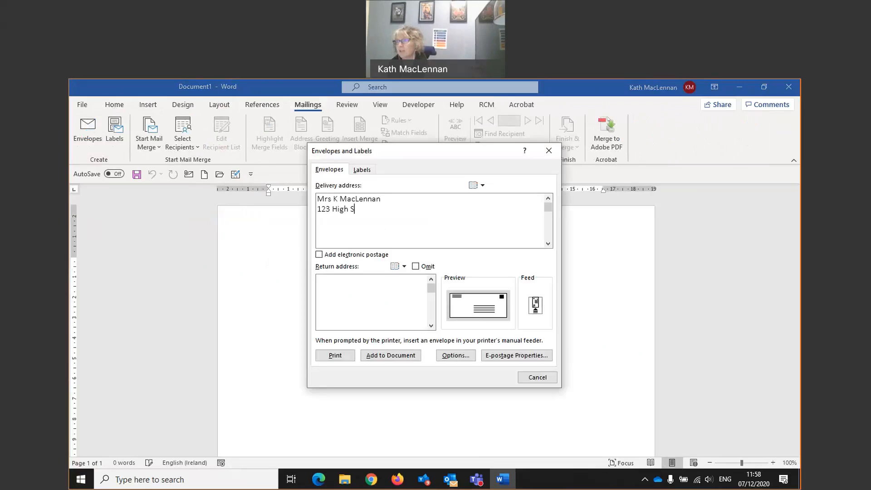
key("BackSpace")
key("BackSpace")
key("BackSpace")
type("reet")
key("Return")
type("Anytown")
key("Return")
type("A")
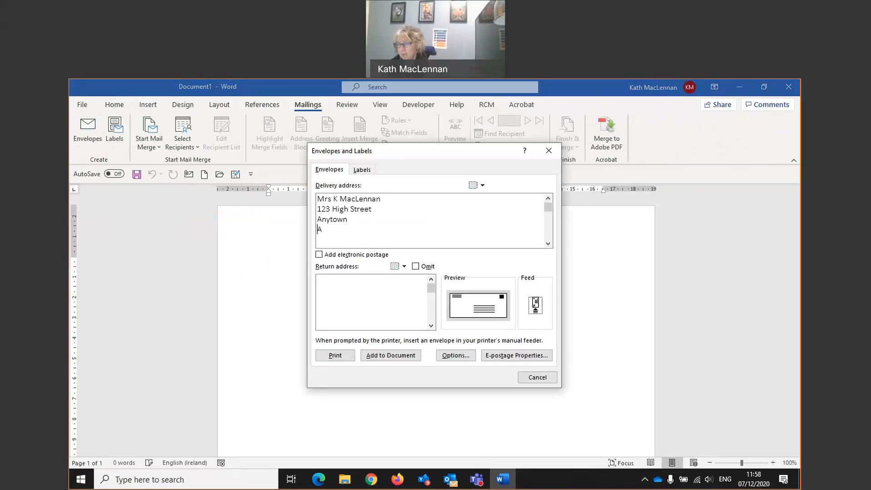
type("B1 45H")
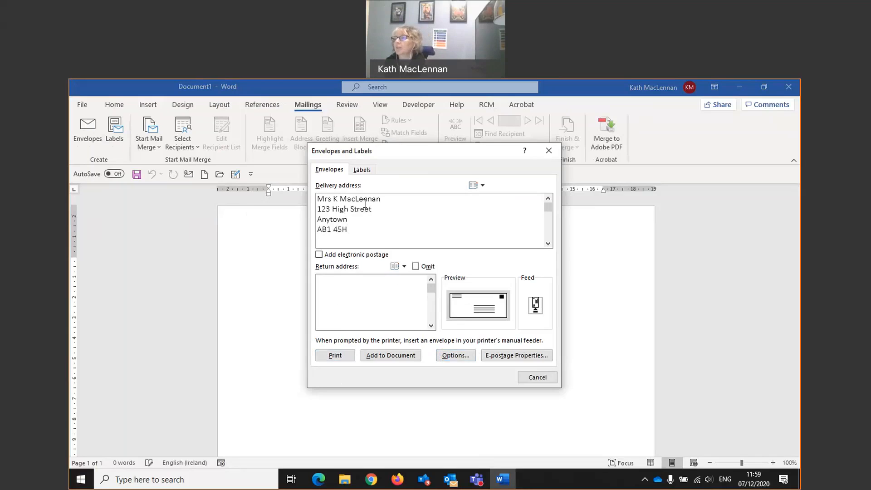
- Switch from an envelope to a single label and choose Avery A4/A5 as the label vendor
left_click(365, 171)
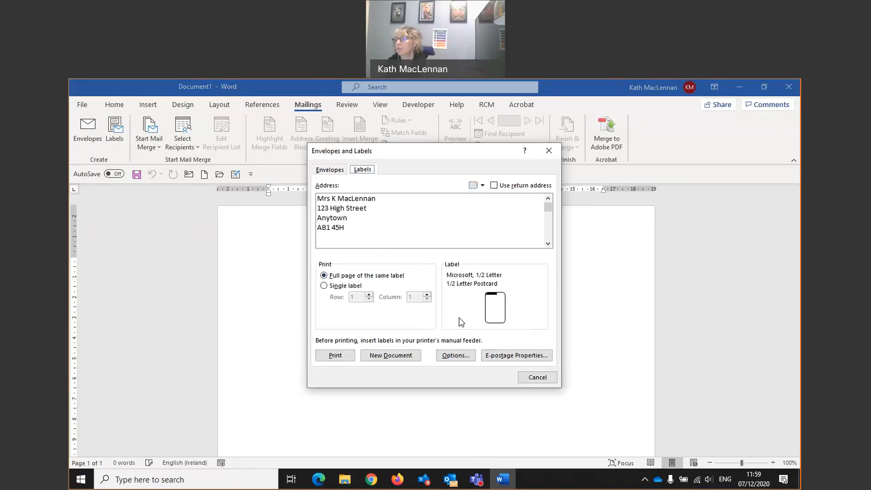
left_click(324, 286)
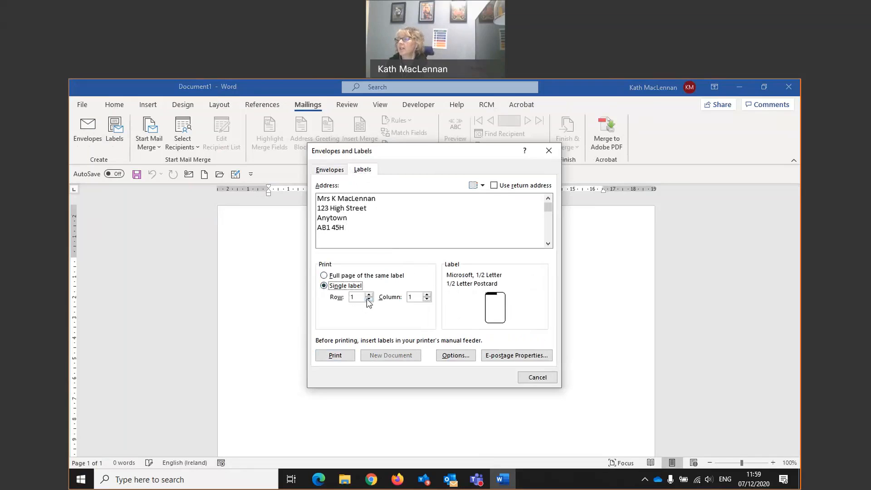
left_click(457, 357)
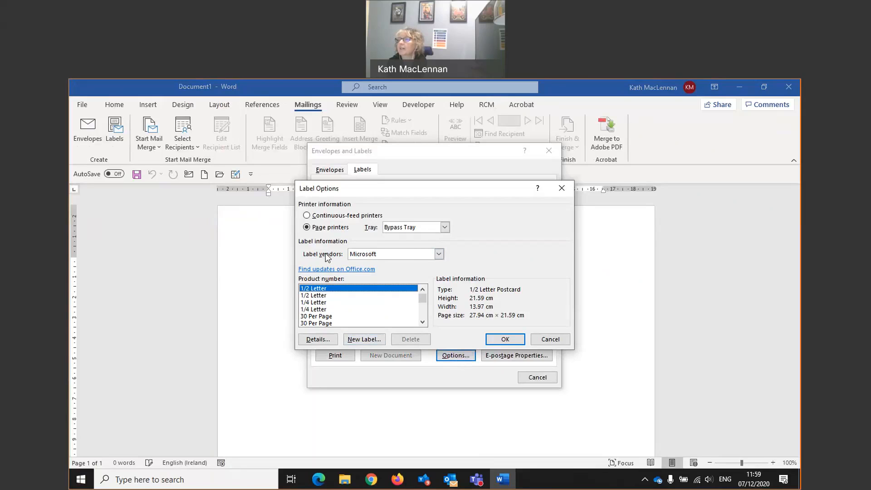
left_click(443, 255)
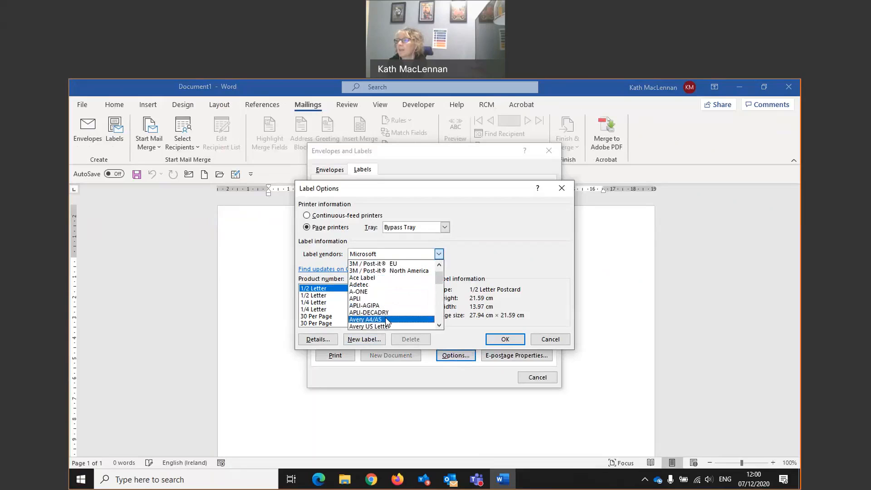
left_click(386, 325)
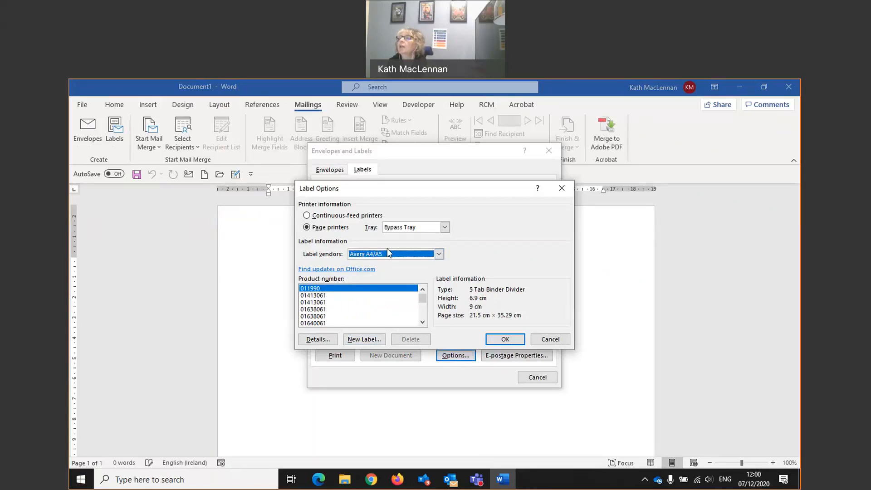
- Select product number L7160 in the Avery A4/A5 label list
left_click_drag(422, 298, 422, 309)
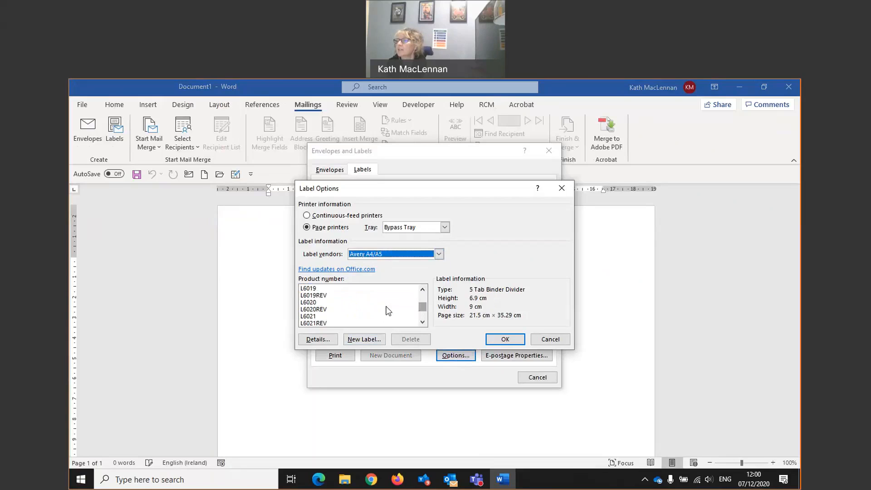
left_click(422, 322)
left_click(422, 322)
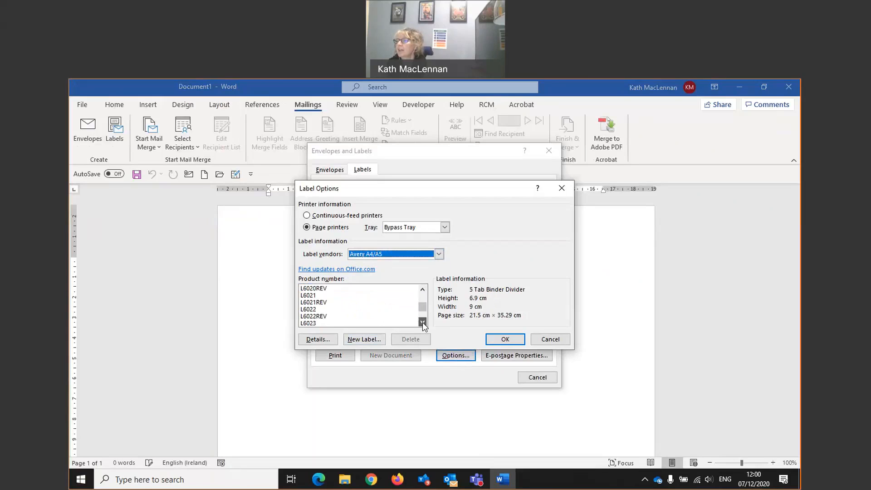
left_click(423, 322)
left_click(422, 322)
left_click(423, 322)
left_click(422, 322)
left_click(423, 322)
left_click(422, 322)
left_click_drag(420, 306, 419, 305)
left_click(422, 322)
left_click(422, 322)
left_click(422, 322)
left_click(423, 322)
left_click(422, 322)
left_click_drag(425, 308, 424, 311)
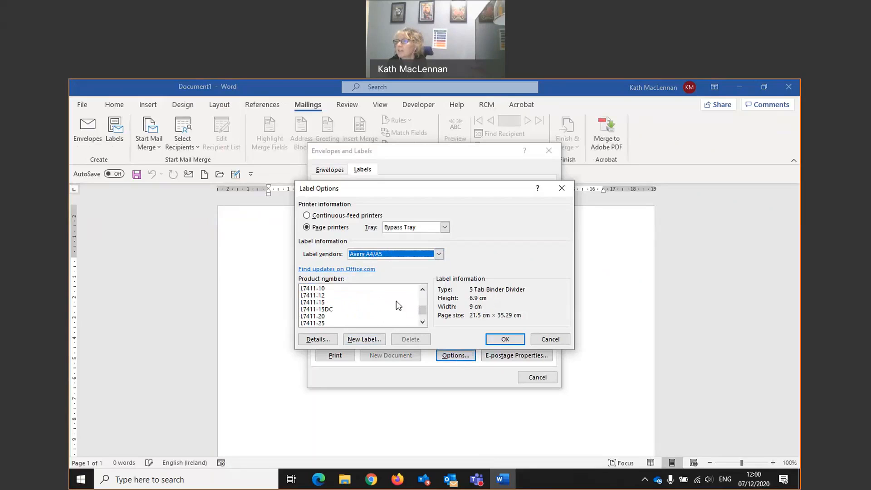
left_click(422, 289)
left_click(423, 289)
left_click(422, 289)
left_click(422, 289)
left_click(422, 289)
left_click(422, 289)
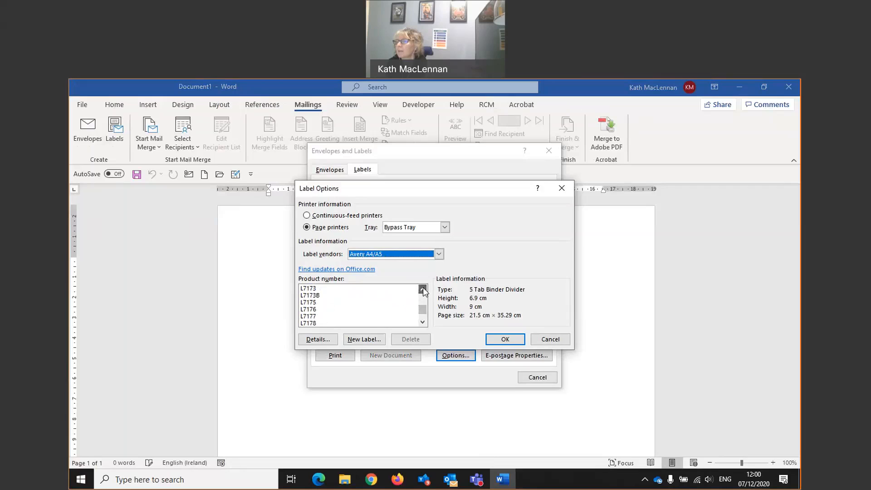
left_click(422, 289)
left_click(423, 288)
left_click(422, 289)
left_click(423, 289)
left_click(422, 289)
left_click(423, 289)
left_click(422, 289)
left_click(422, 289)
left_click(423, 289)
left_click(423, 289)
left_click(423, 289)
left_click(422, 288)
left_click(422, 289)
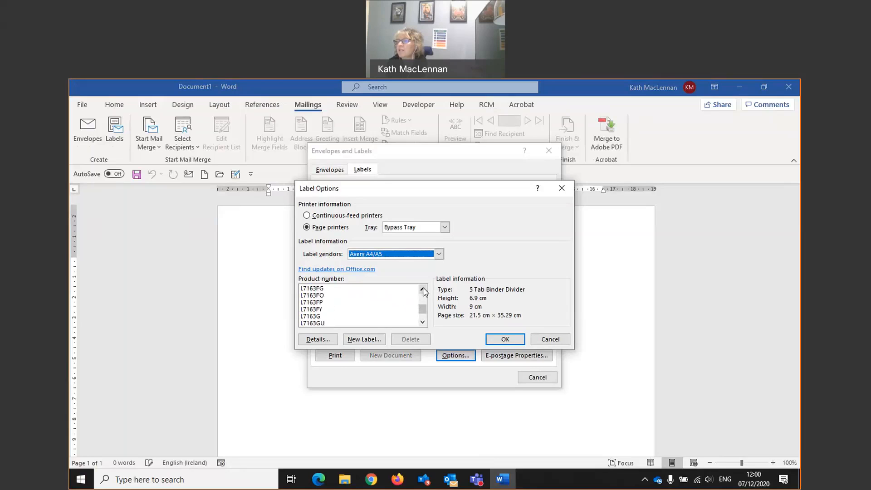
left_click(422, 289)
left_click(422, 288)
left_click(422, 288)
left_click(422, 288)
left_click(422, 289)
left_click(422, 289)
left_click(422, 289)
left_click(422, 289)
left_click(422, 290)
left_click(422, 289)
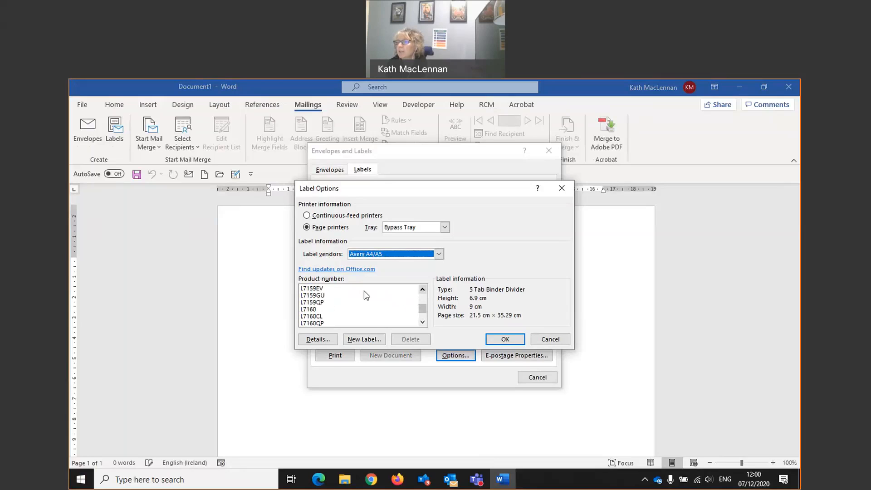
left_click(308, 310)
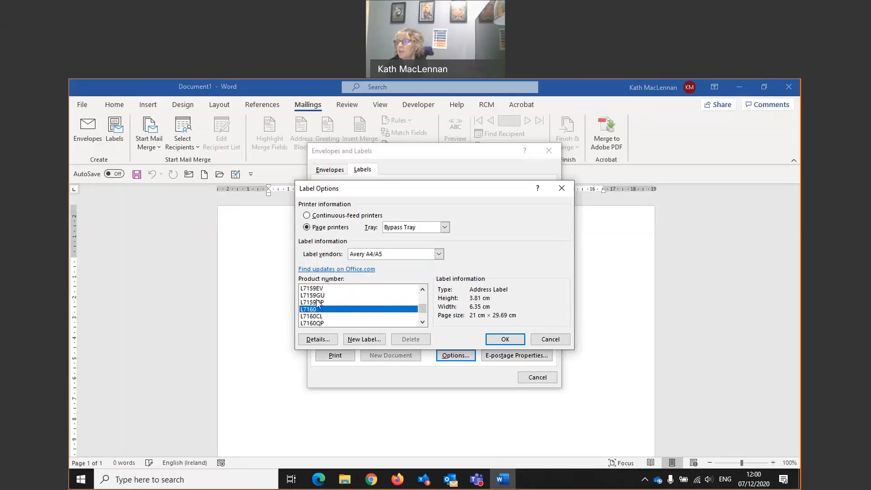
- Examine the dimensions and layout of label L7160, discard the new-label form, and accept the label options
left_click(357, 341)
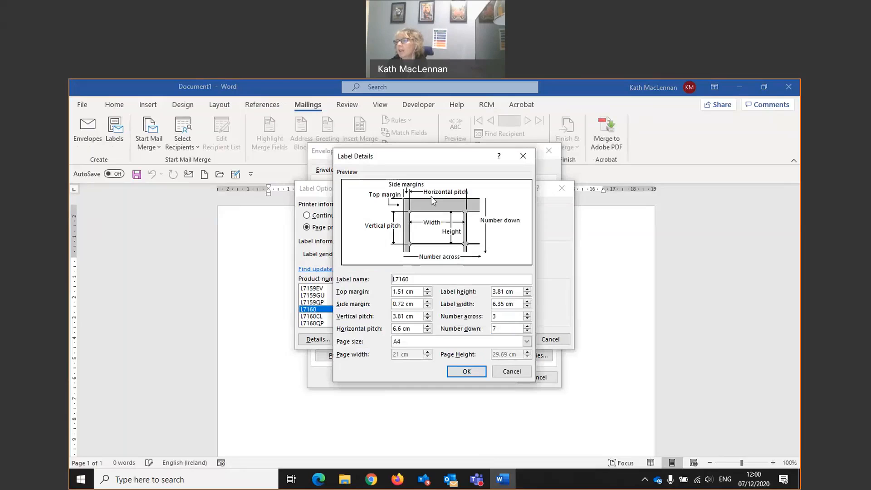
left_click(512, 371)
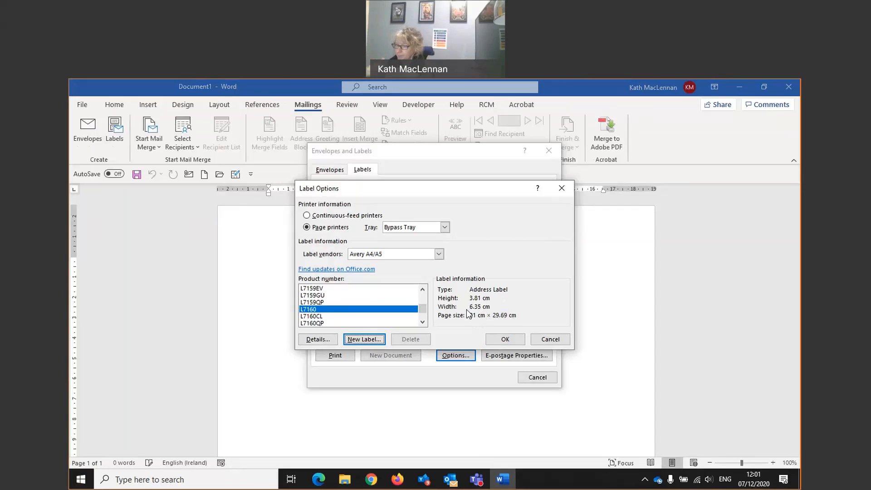
left_click(500, 340)
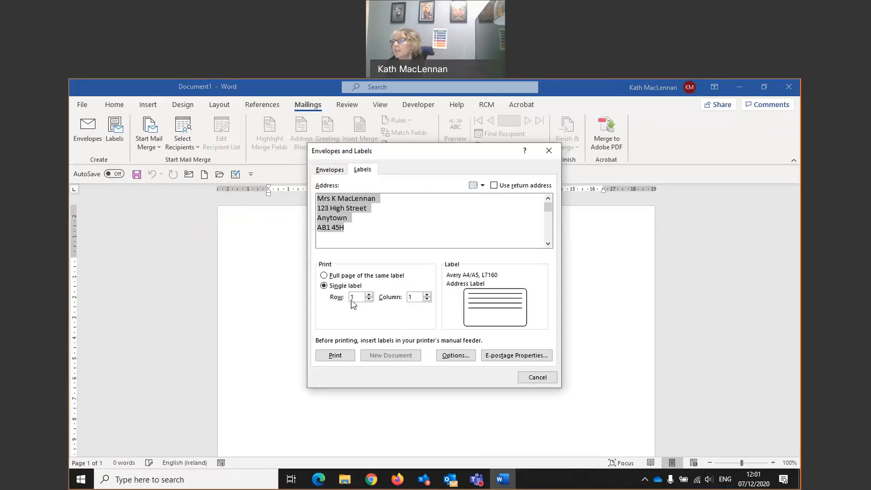
- Set the single label's print position to column 3, and cancel the label setup without printing
left_click(427, 294)
left_click(427, 294)
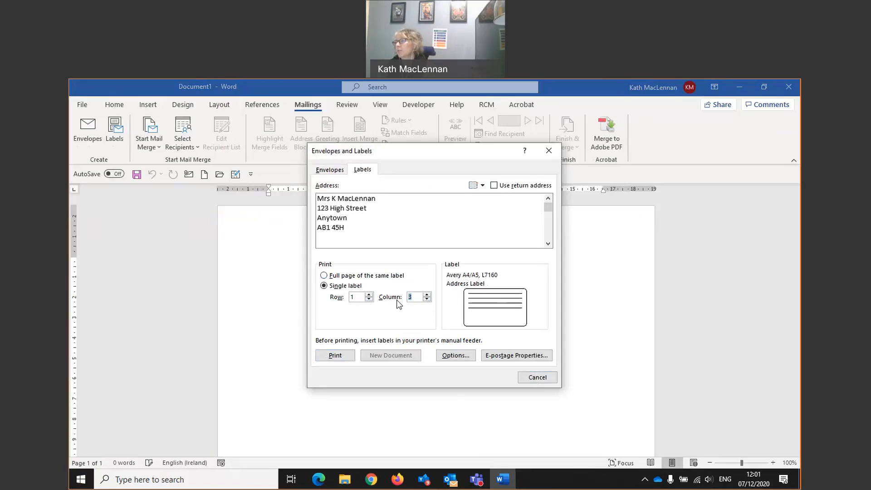
left_click(526, 378)
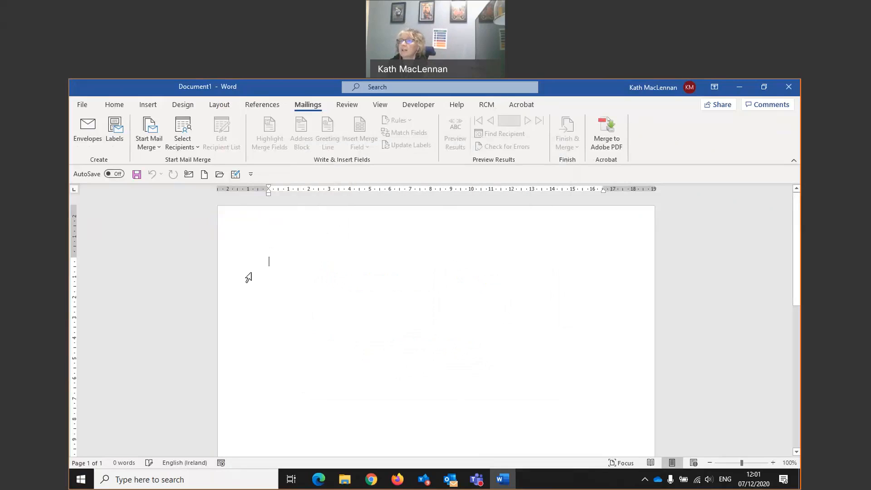
- Insert a table with three columns and seven rows in the blank document
left_click(115, 108)
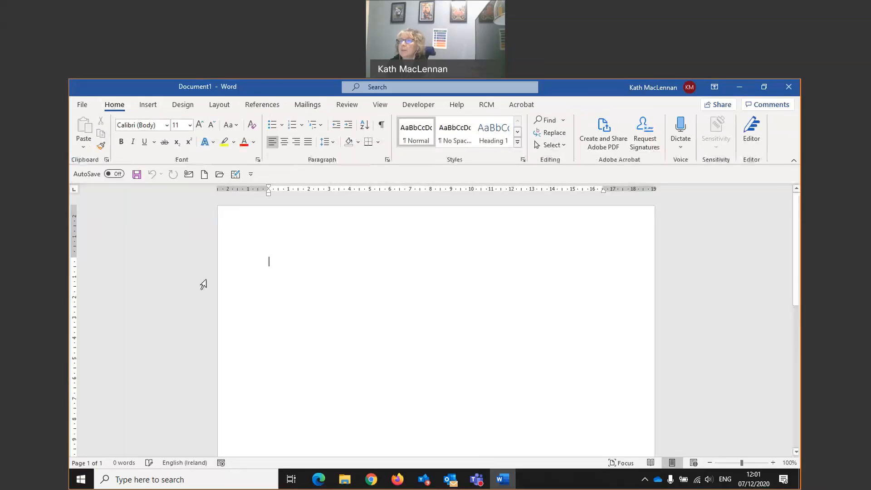
left_click(149, 107)
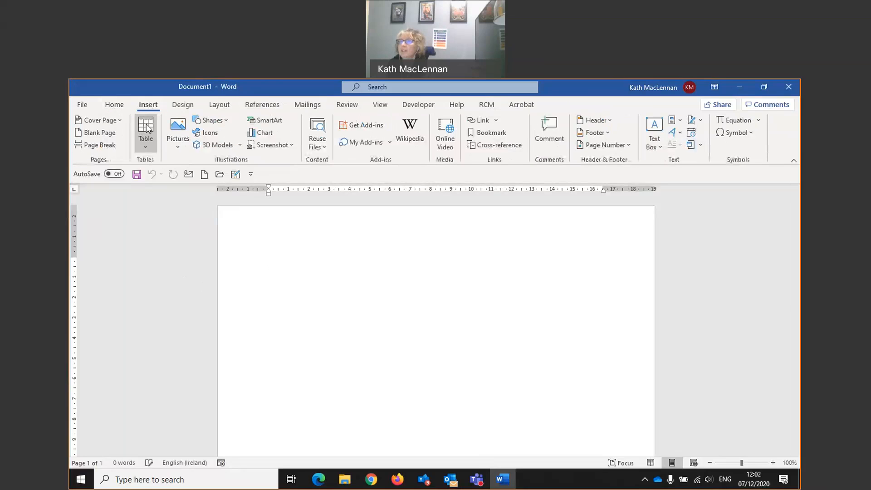
left_click(145, 134)
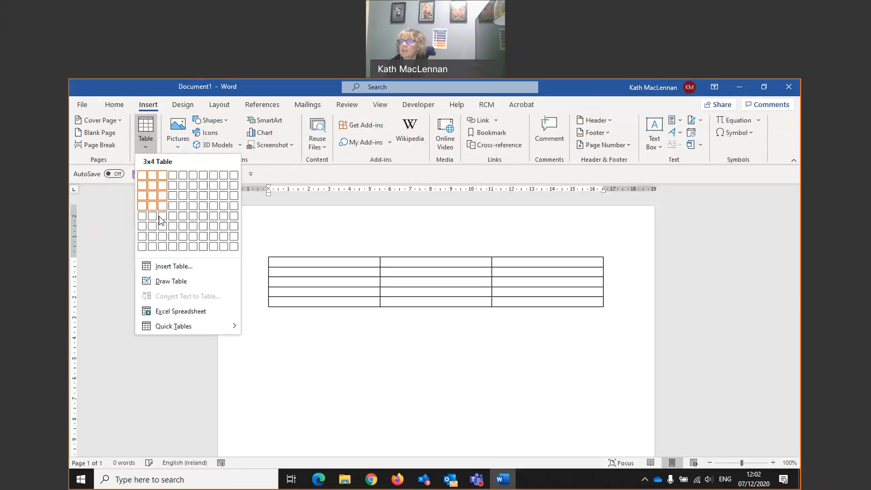
left_click(158, 237)
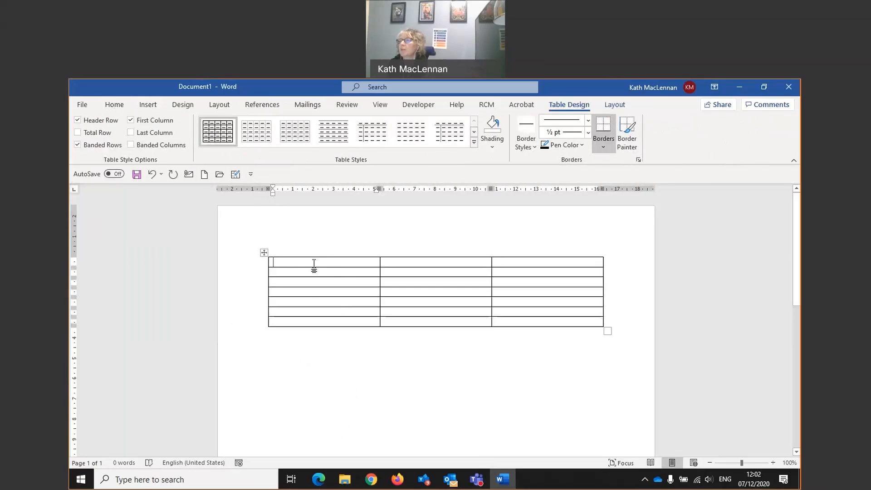
- Select all columns of the three-column table and delete the whole table
left_click(529, 261)
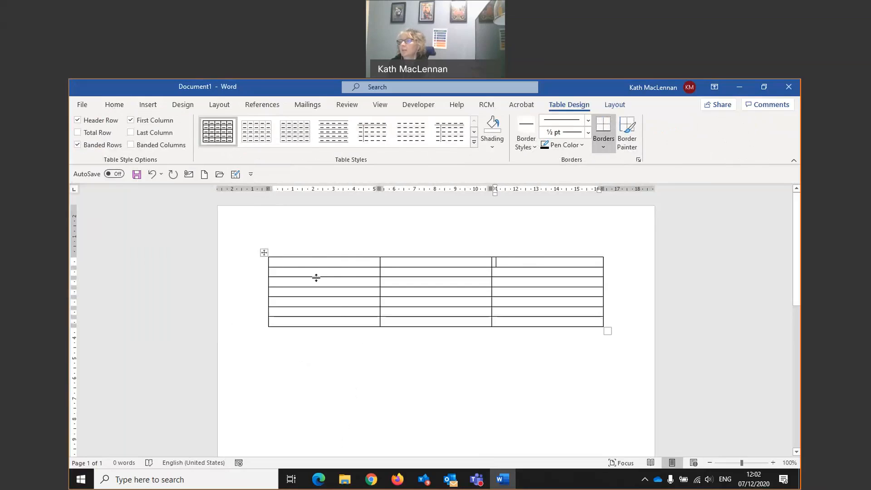
left_click(291, 245)
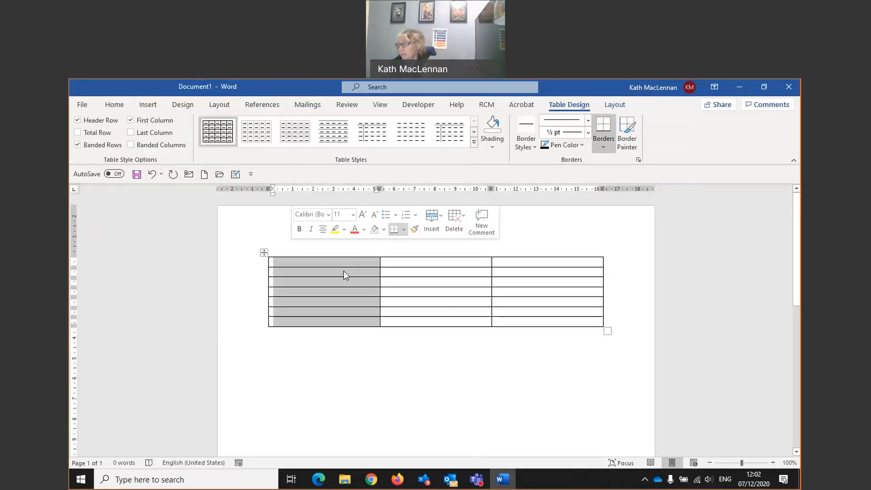
left_click(410, 237)
left_click(603, 353)
left_click_drag(605, 351, 536, 324)
left_click(272, 249)
right_click(535, 325)
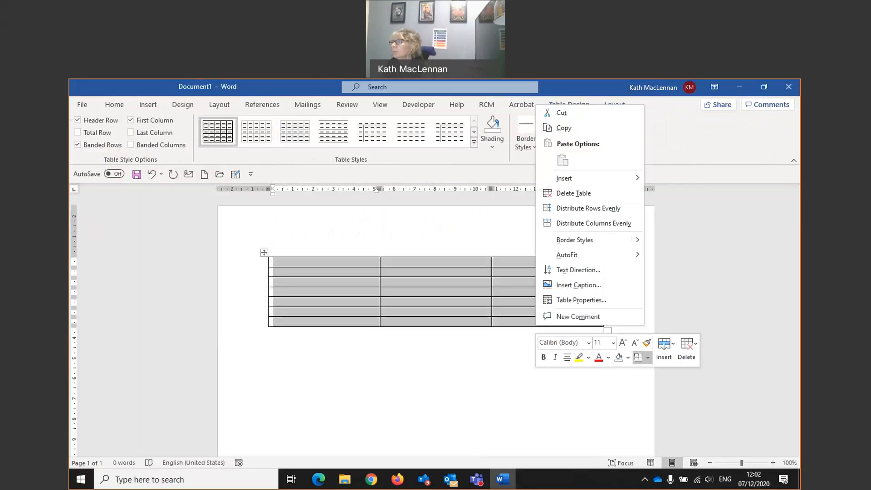
left_click(580, 192)
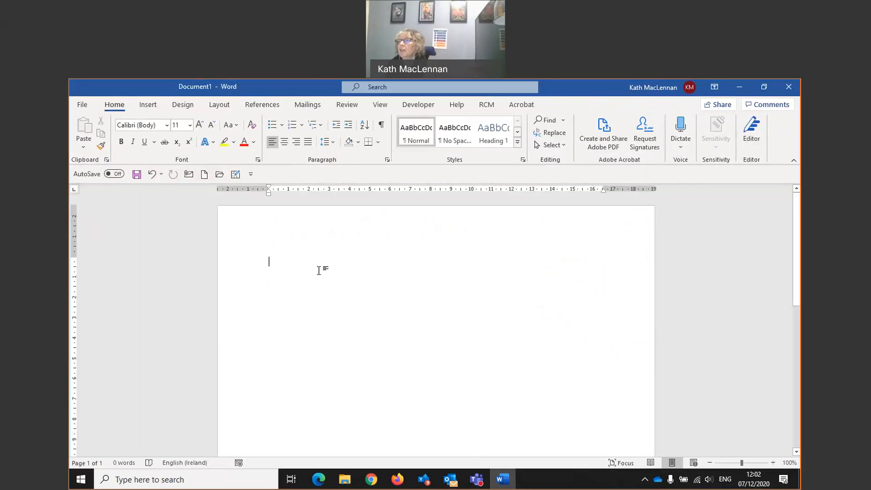
- Open the label options for a new label setup and set the label vendor to Avery A4/A5
left_click(307, 105)
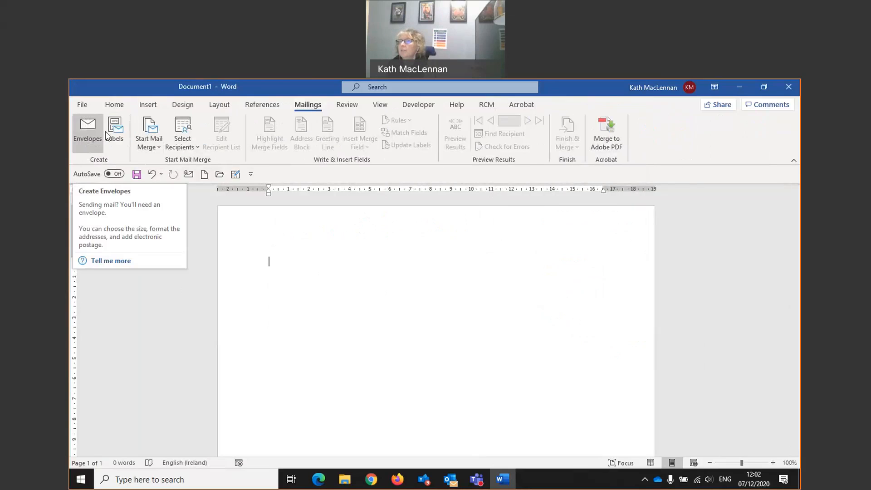
left_click(87, 143)
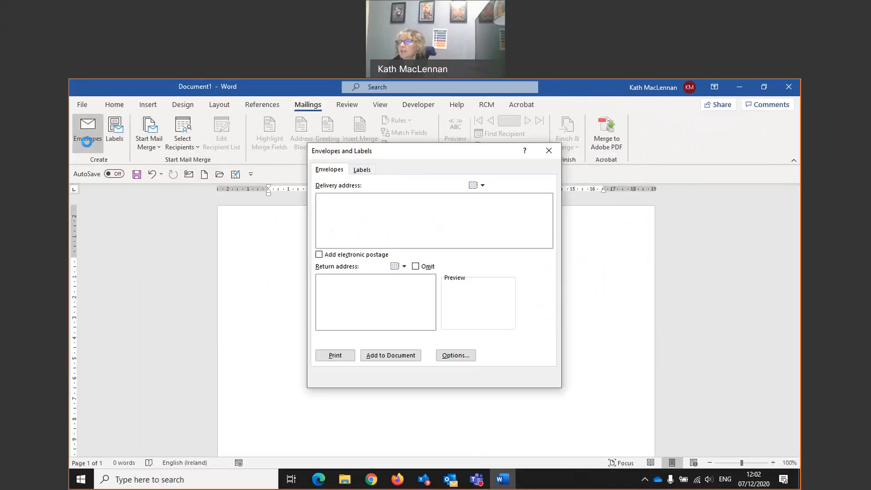
left_click(361, 169)
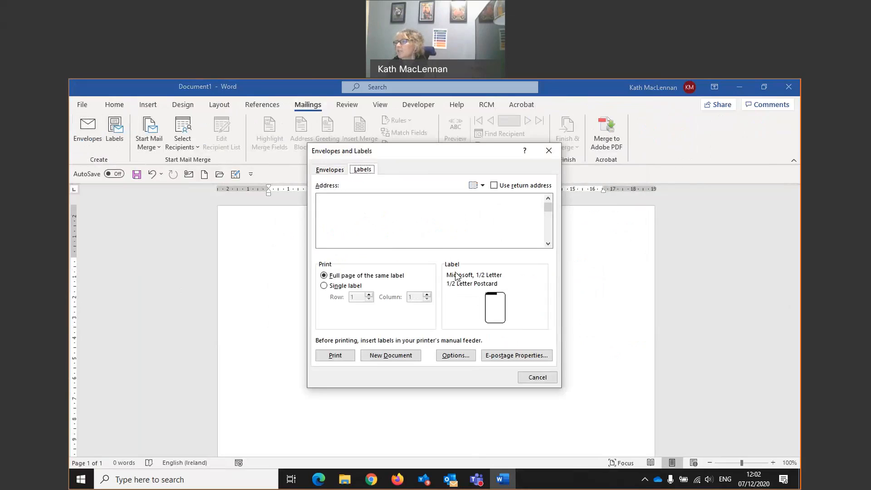
left_click(454, 356)
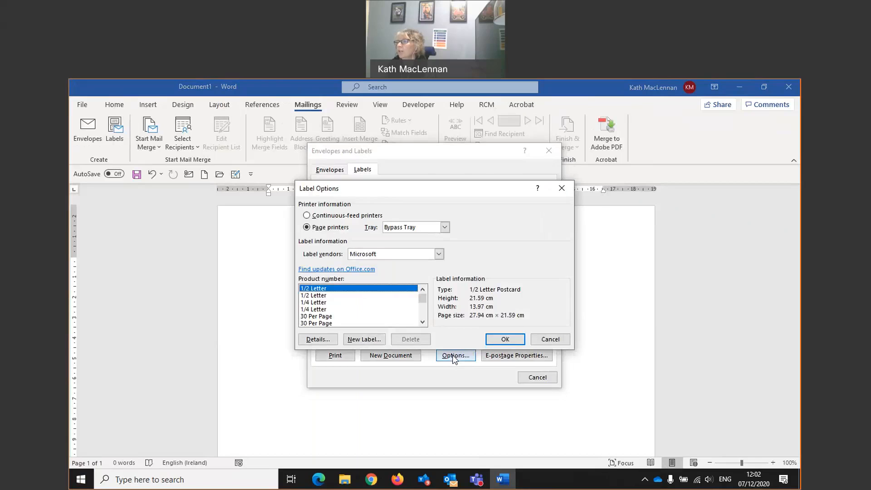
left_click(439, 253)
scroll(376, 307, "down", 2)
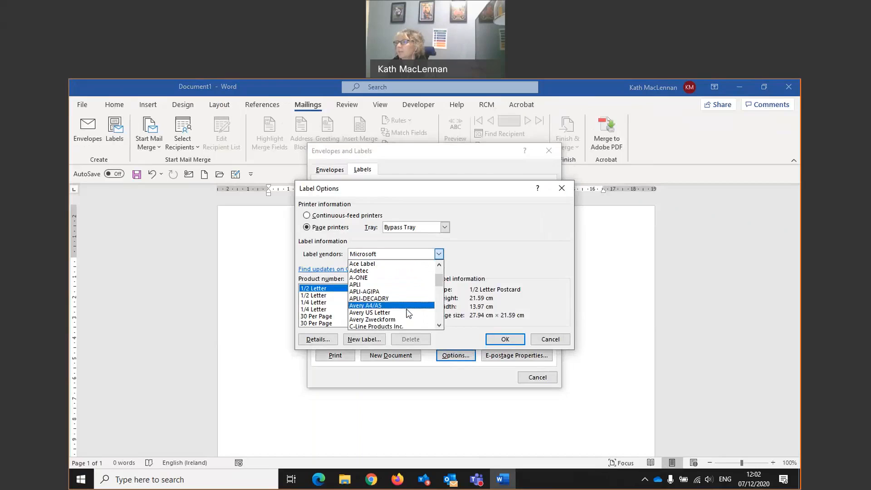
left_click(376, 305)
- Choose product number L7160 from the Avery A4/A5 labels and accept the label options
left_click_drag(422, 294, 424, 310)
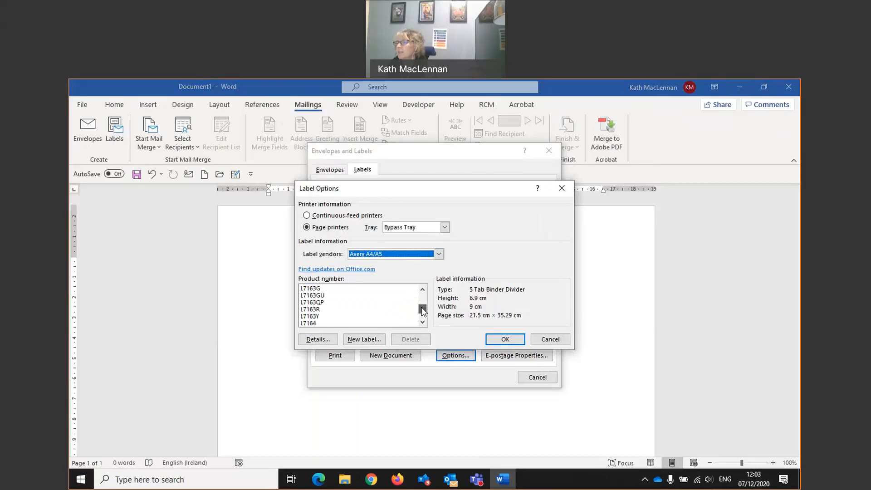
left_click(321, 296)
scroll(333, 296, "up", 2)
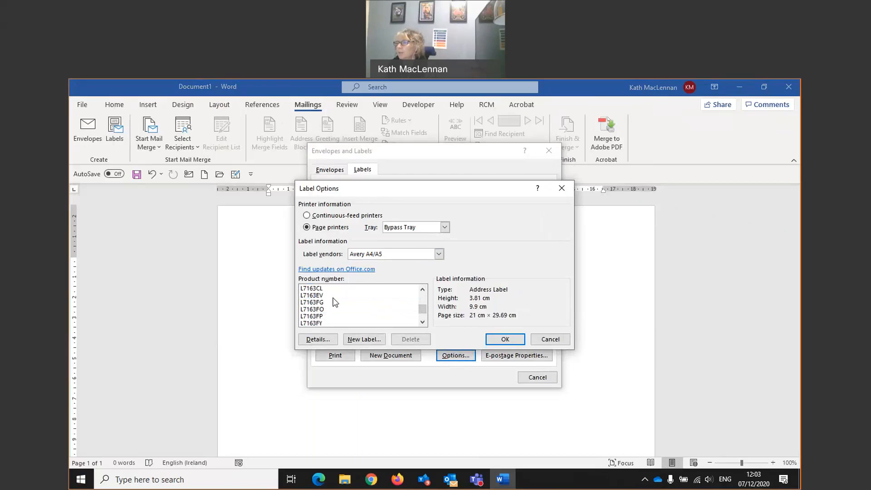
scroll(334, 303, "up", 5)
left_click(310, 310)
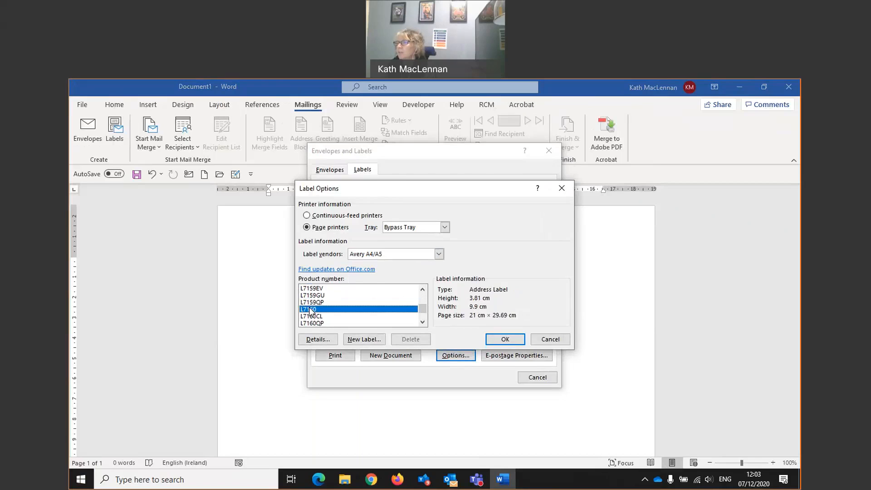
left_click(505, 340)
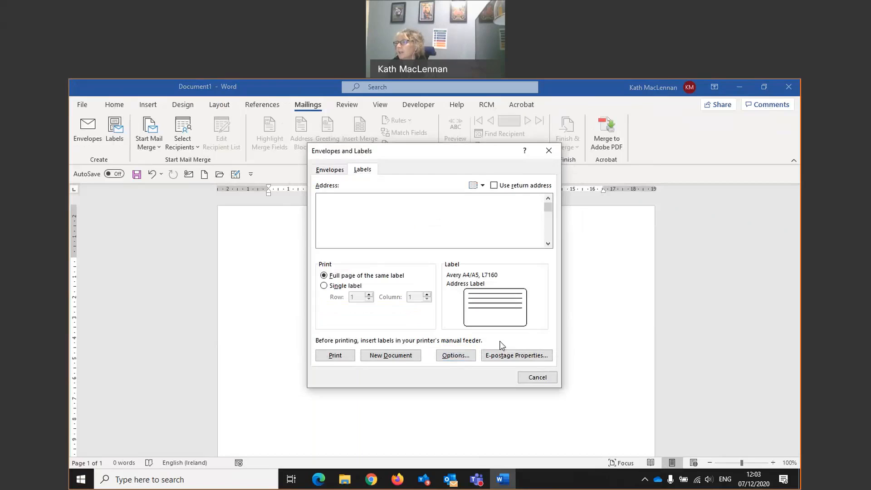
- Enter the recipient's title and full name as the first line of the label address
left_click(368, 210)
type("Mrs k")
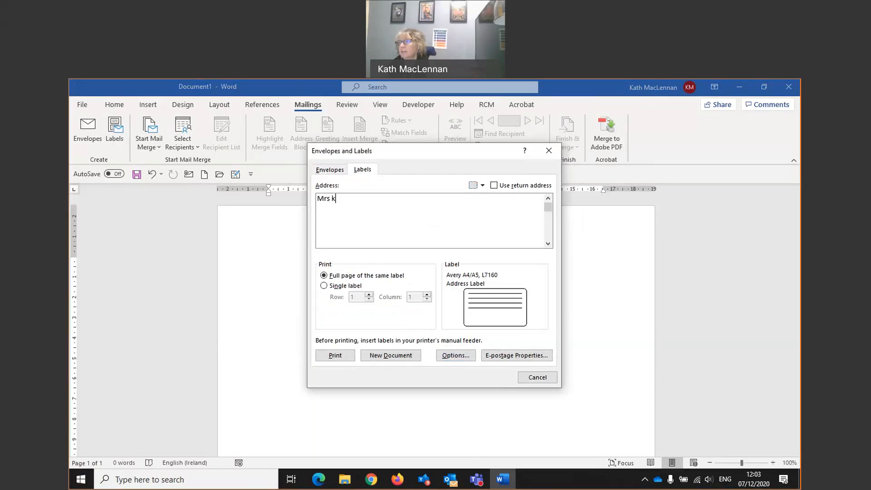
type(" Mac")
key("BackSpace")
key("BackSpace")
type("aclennan")
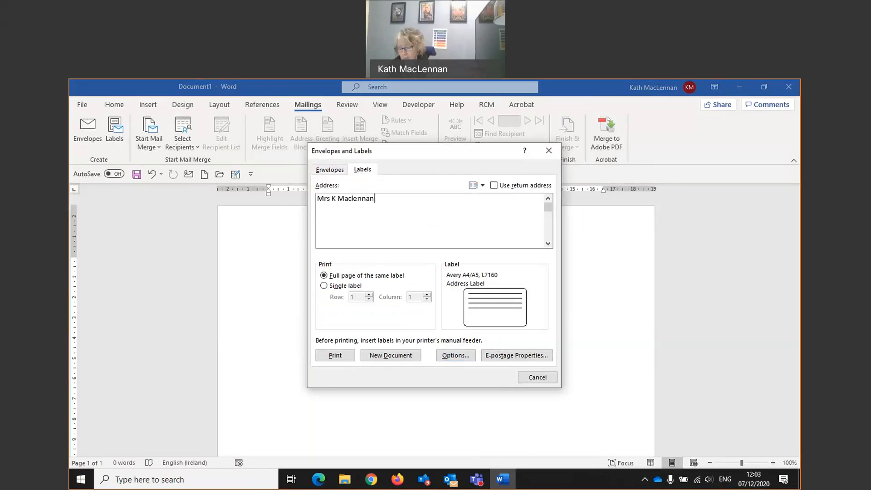
- Add the recipient's street, town and postcode on separate lines below the name in the label address
key("Return")
type("123 High Street")
key("Return")
type("Anytown")
key("Return")
type("AB2 ")
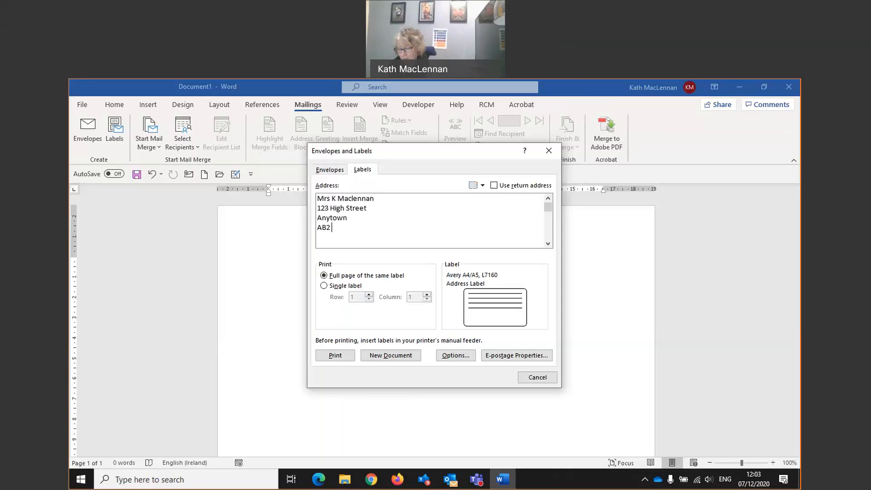
type("34H")
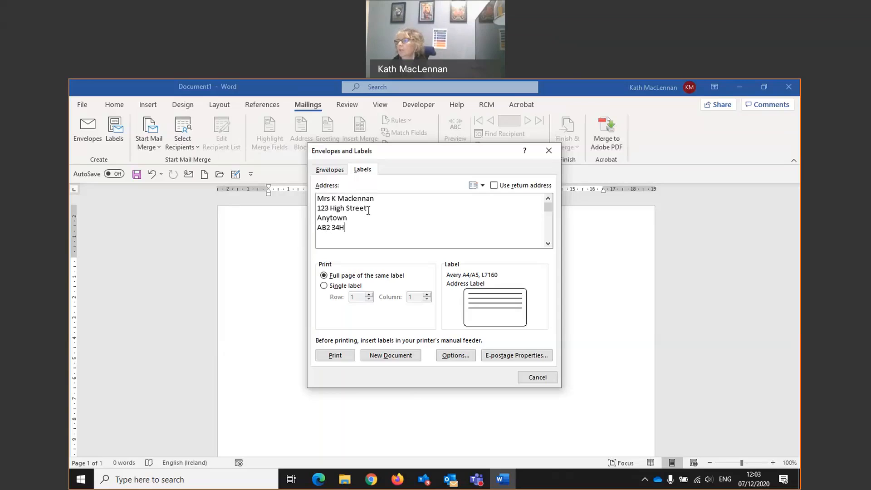
- Choose to print a single label instead of a full page, and cancel the label setup without printing
left_click(362, 287)
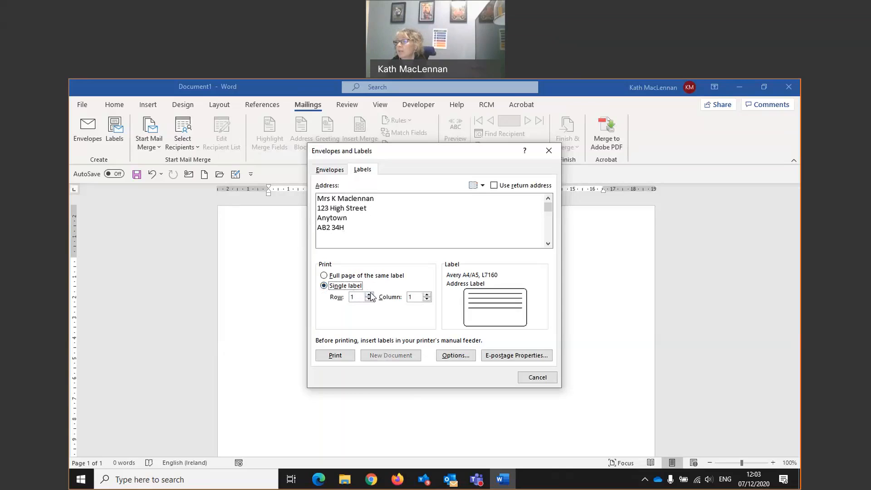
left_click(526, 375)
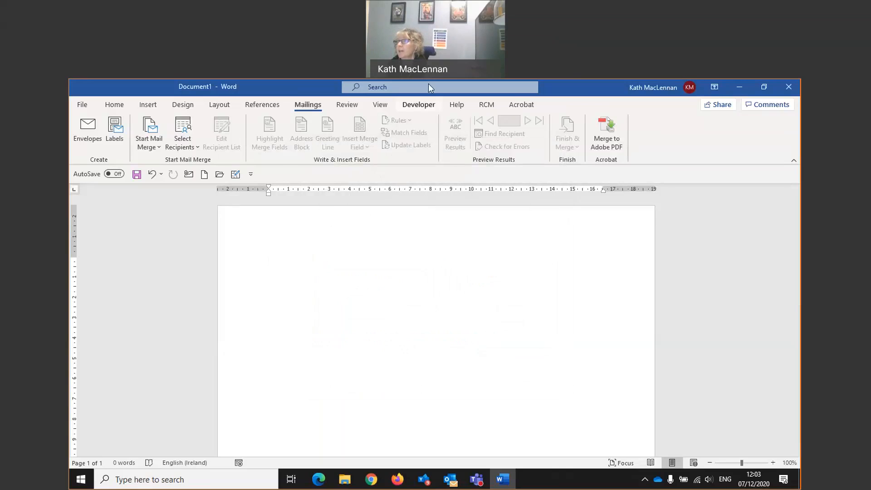